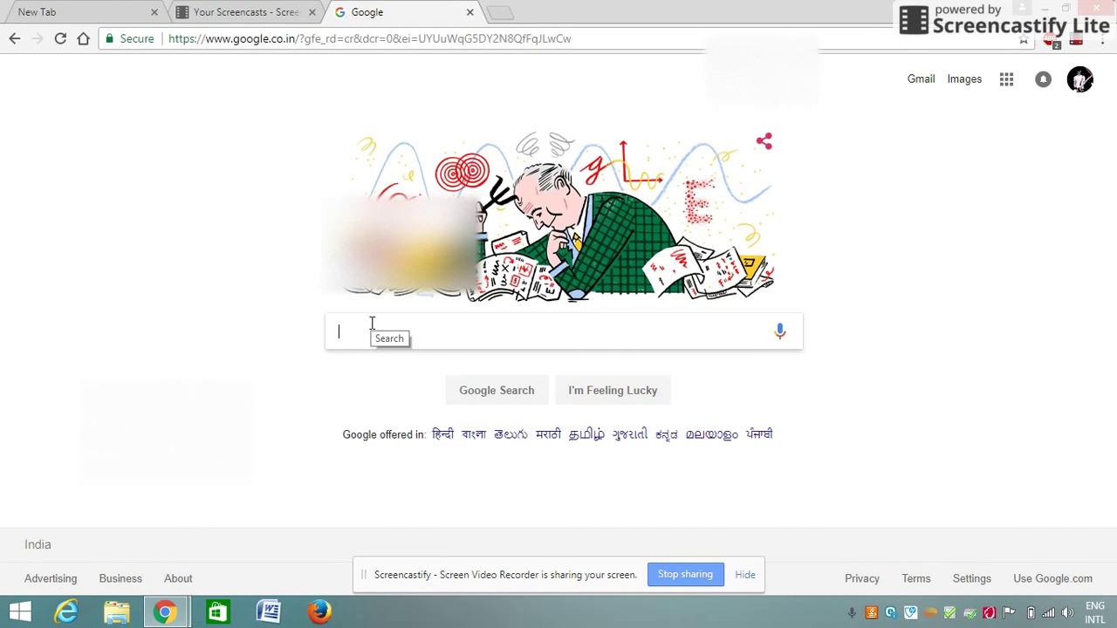
Step: Search Google for 'icici direct' using the recent-search suggestion
left_click(371, 323)
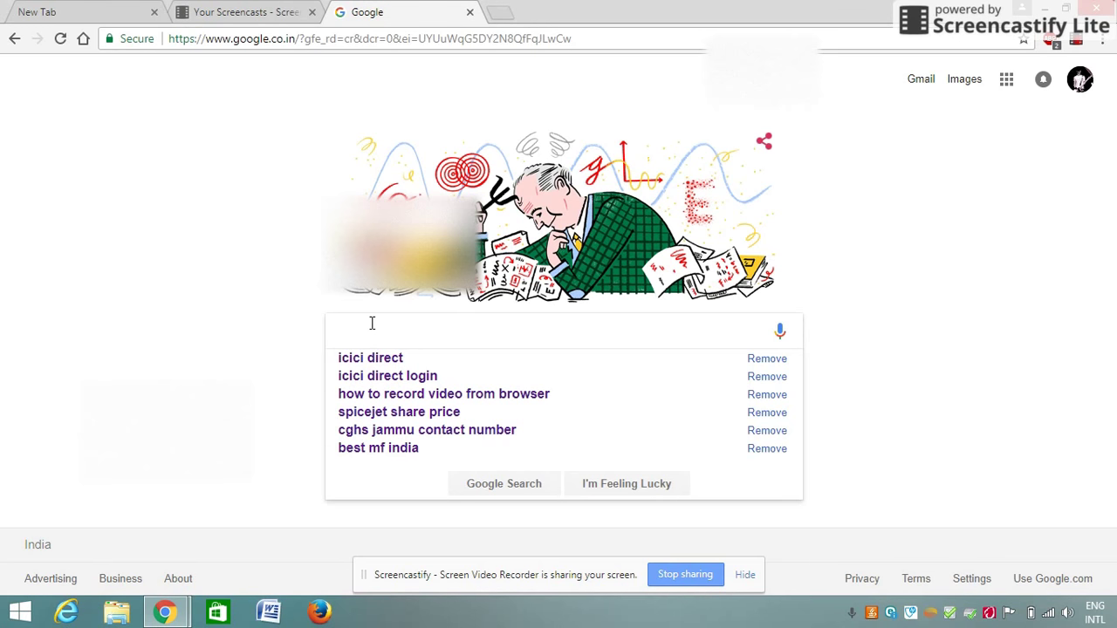
left_click(403, 358)
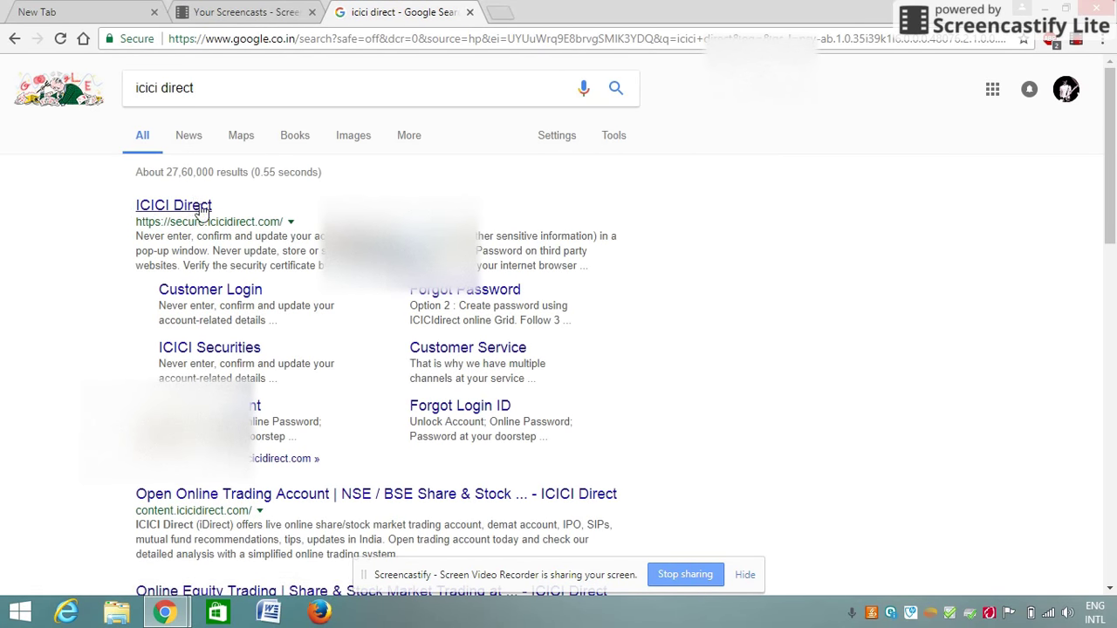
Step: Go to Customer Login and sign in with the user ID, password and DOB/PAN
left_click(218, 292)
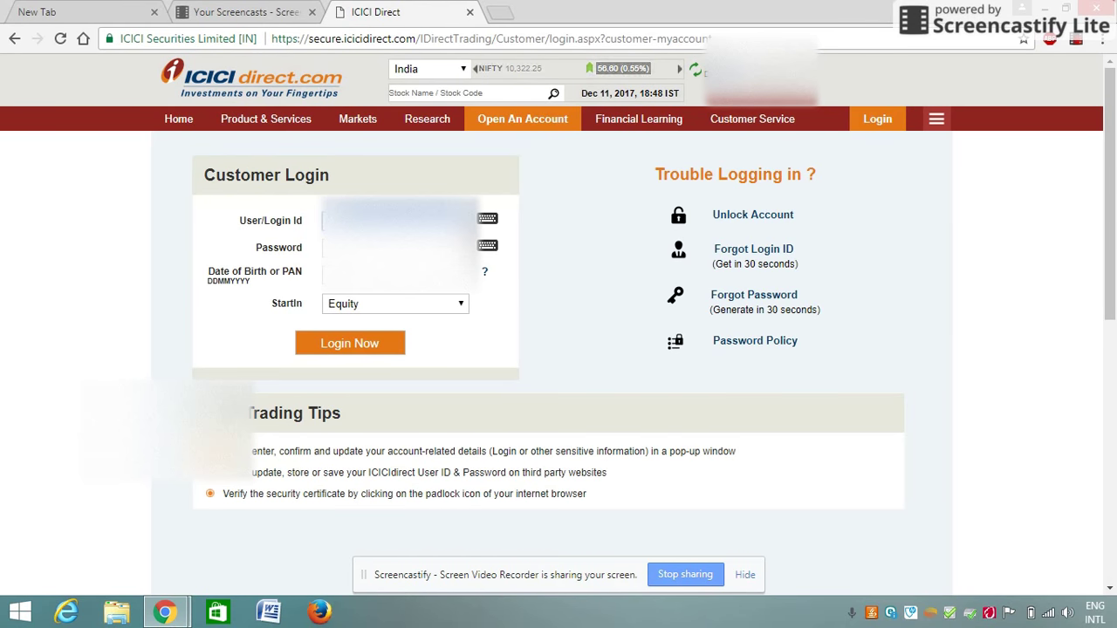
key("Tab")
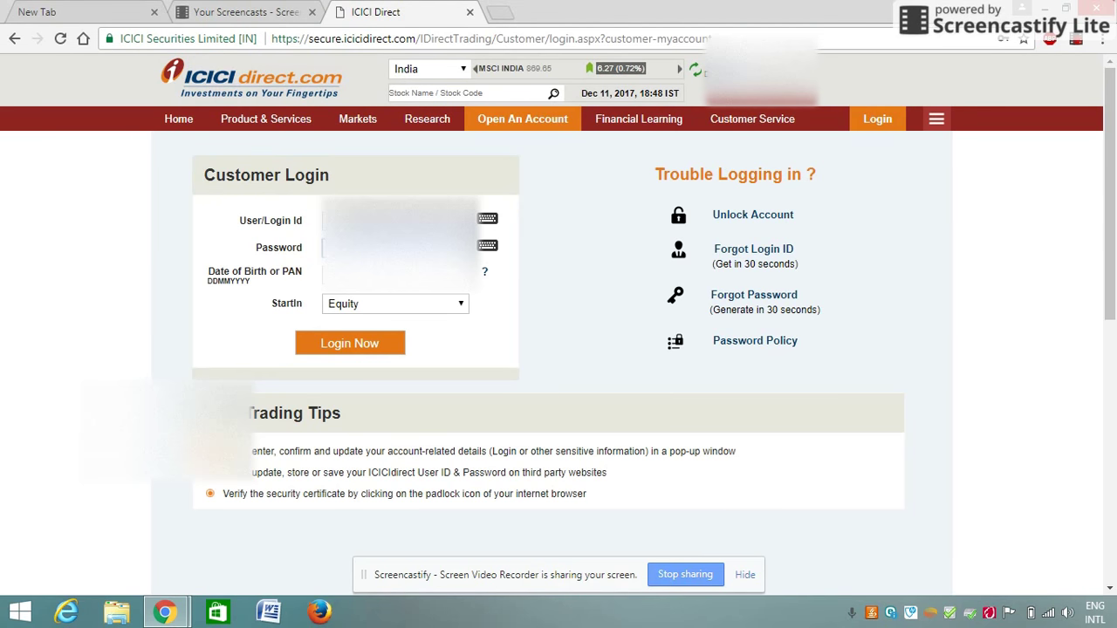
left_click(397, 276)
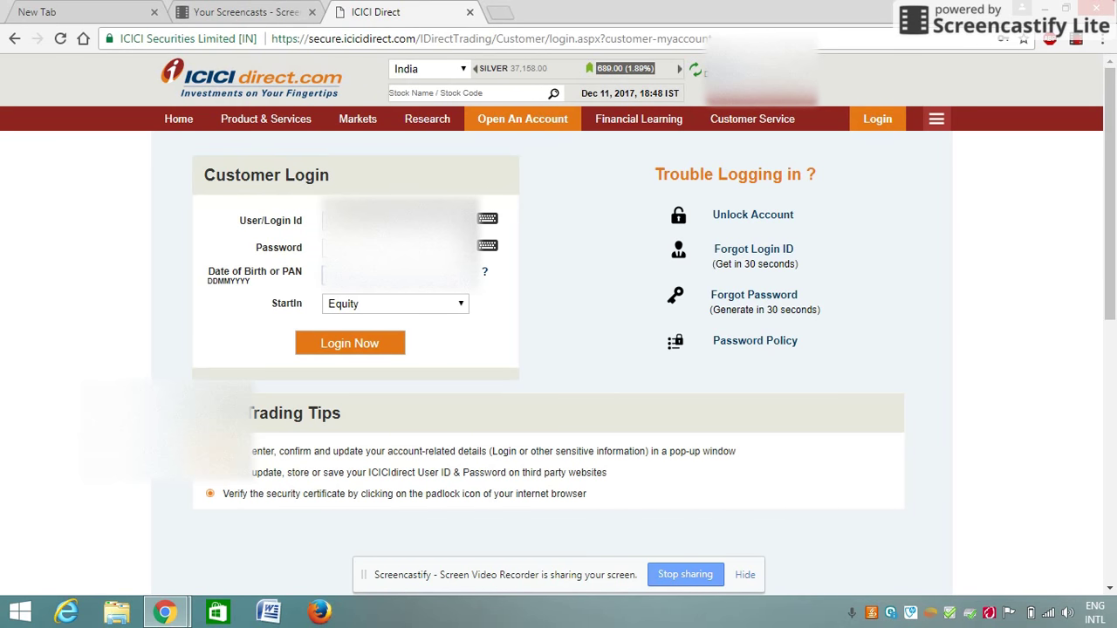
left_click(365, 347)
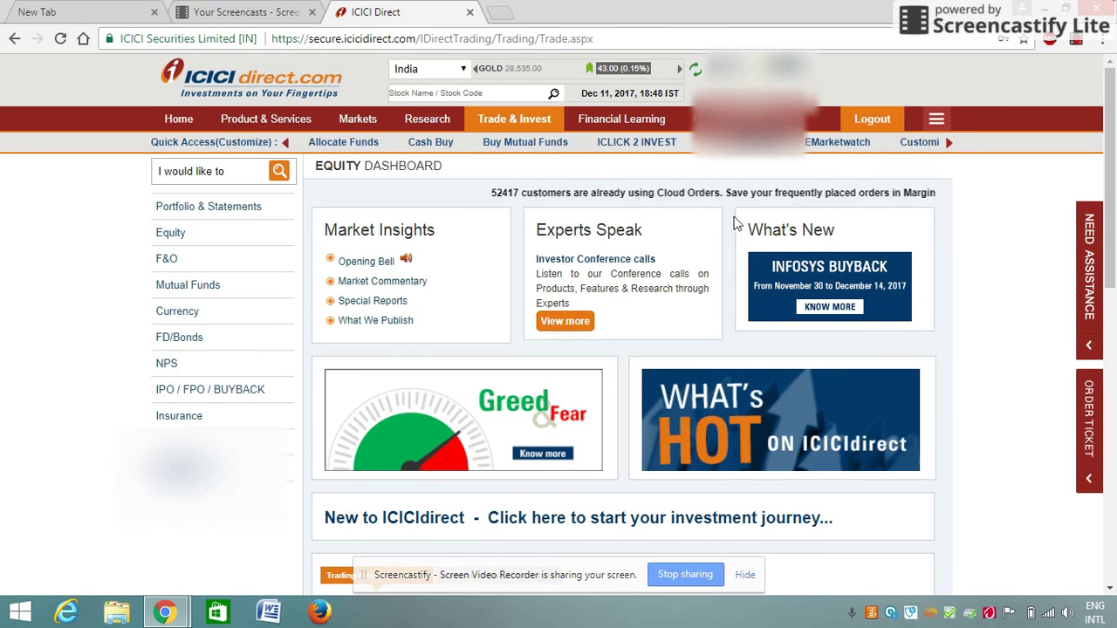
Step: Open Allocate Funds and review the Secondary Market Equity, ETF and IPO rows
left_click(360, 150)
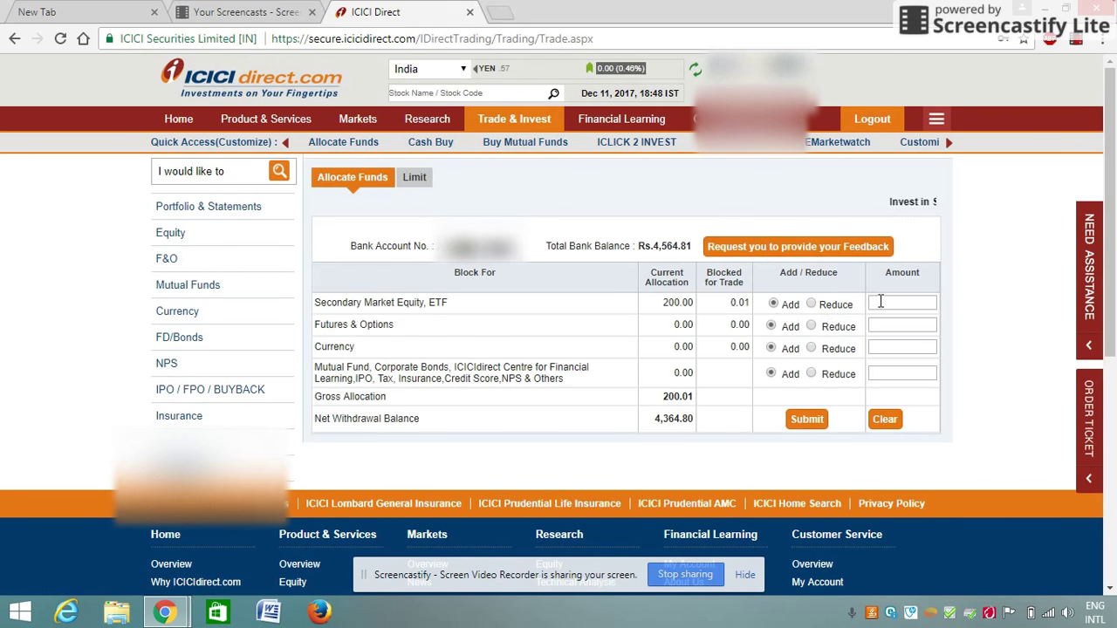
left_click_drag(321, 302, 454, 302)
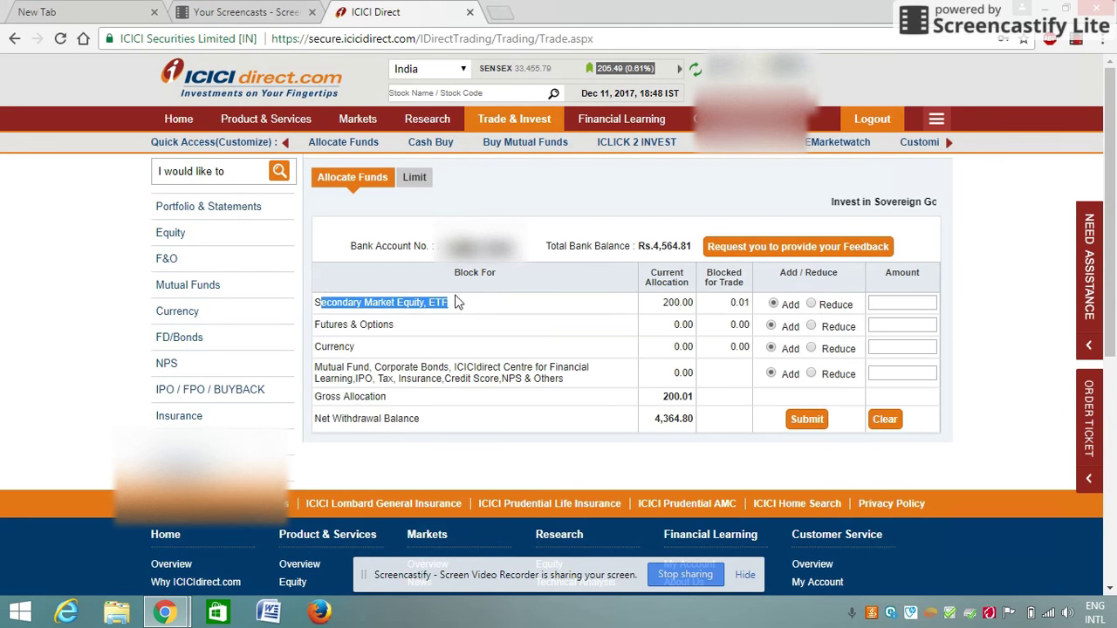
left_click(464, 302)
left_click_drag(339, 302, 312, 310)
left_click(423, 302)
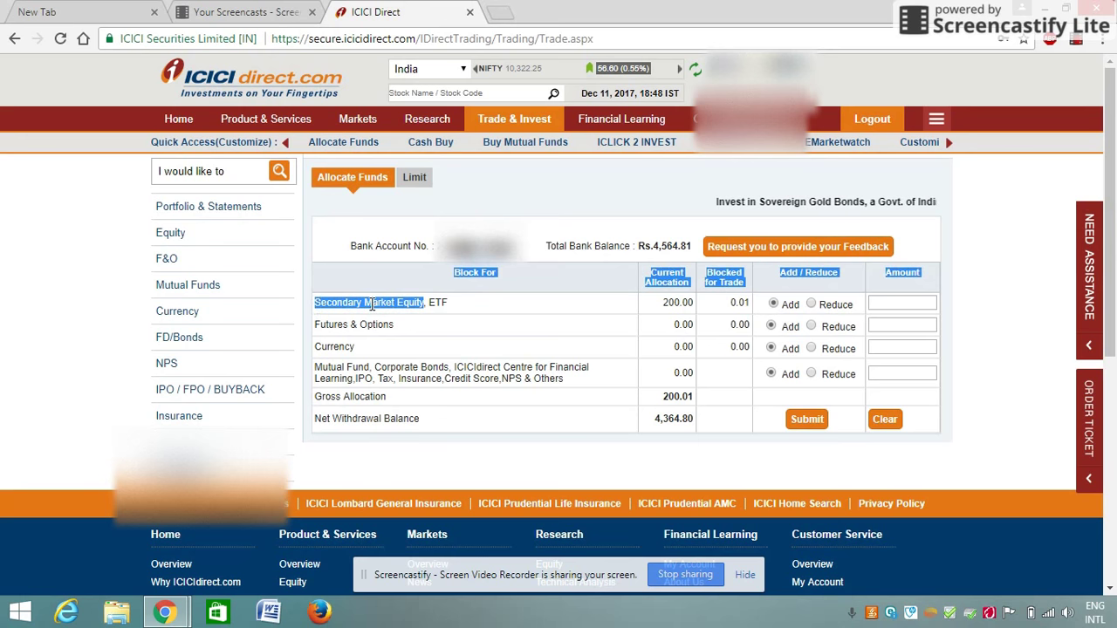
left_click_drag(355, 379, 370, 374)
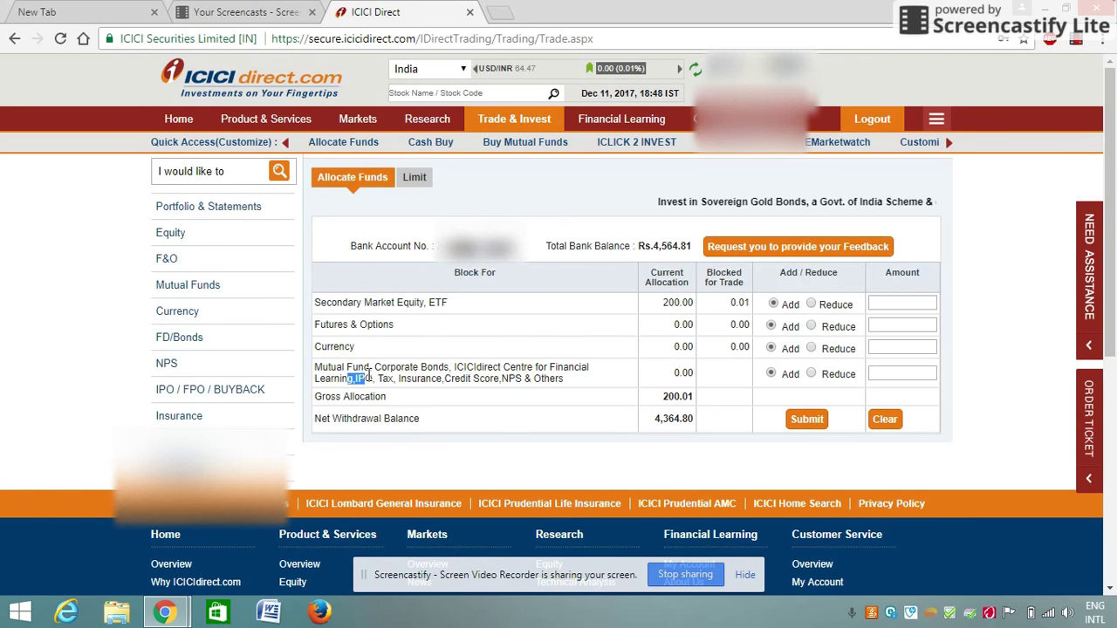
left_click_drag(325, 302, 416, 304)
left_click(453, 305)
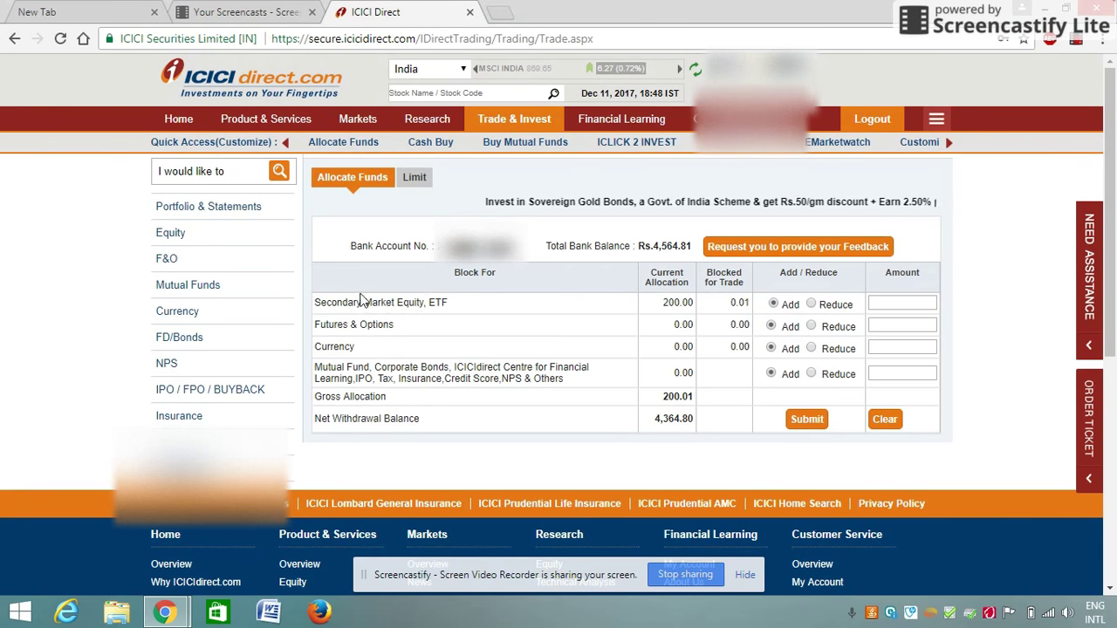
Step: Enter 10 as the Secondary Market Equity amount, then clear it, keeping the 200.00 allocation
left_click(889, 304)
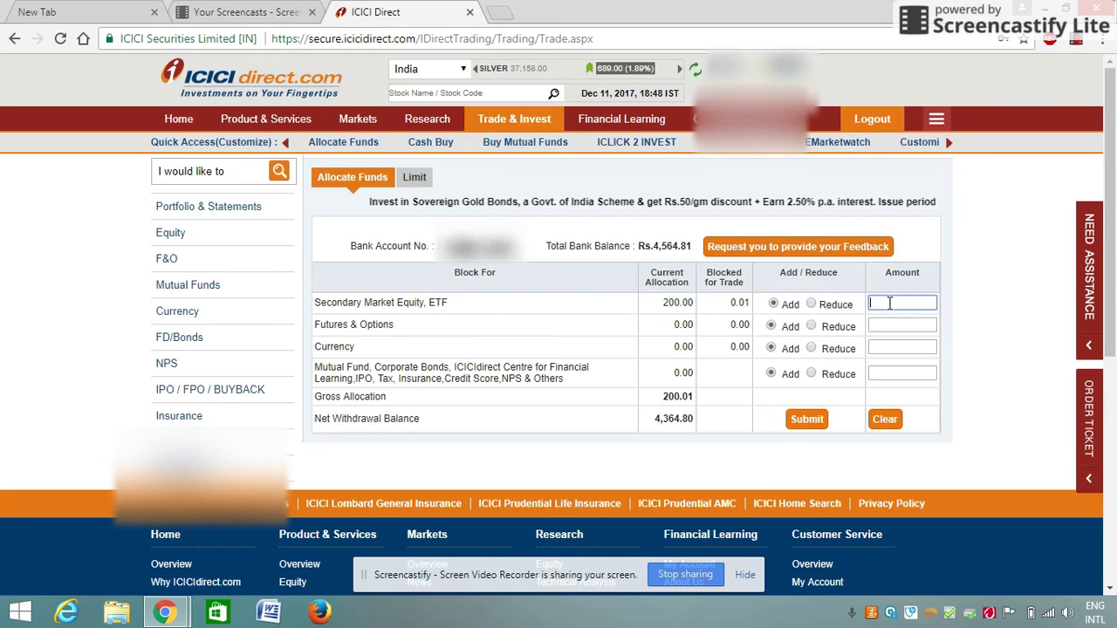
type("100")
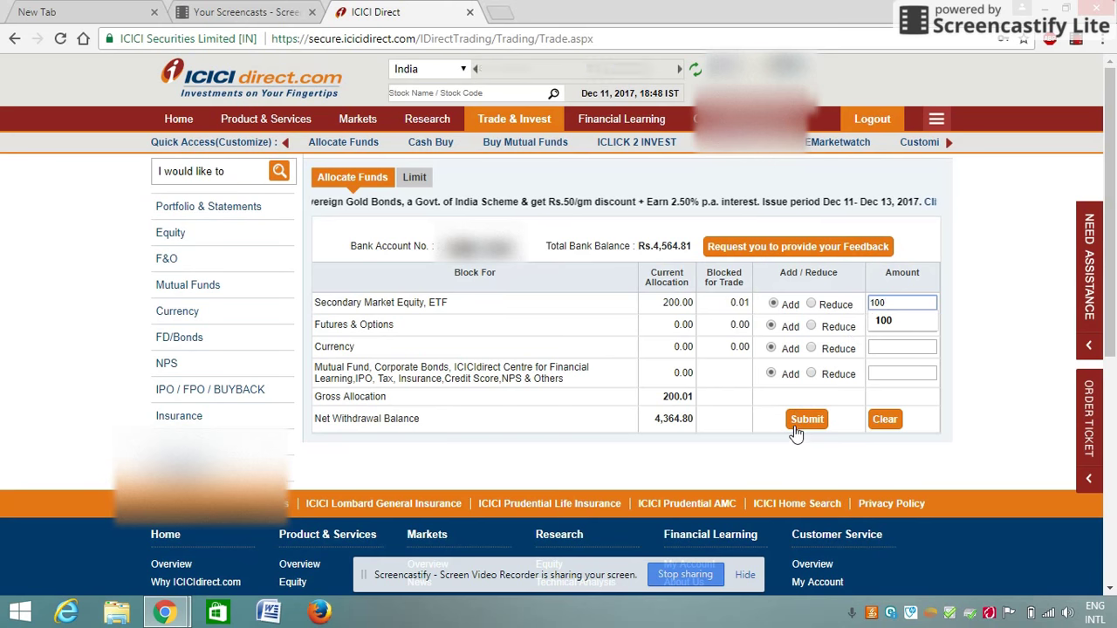
key("BackSpace")
key("BackSpace")
key("BackSpace")
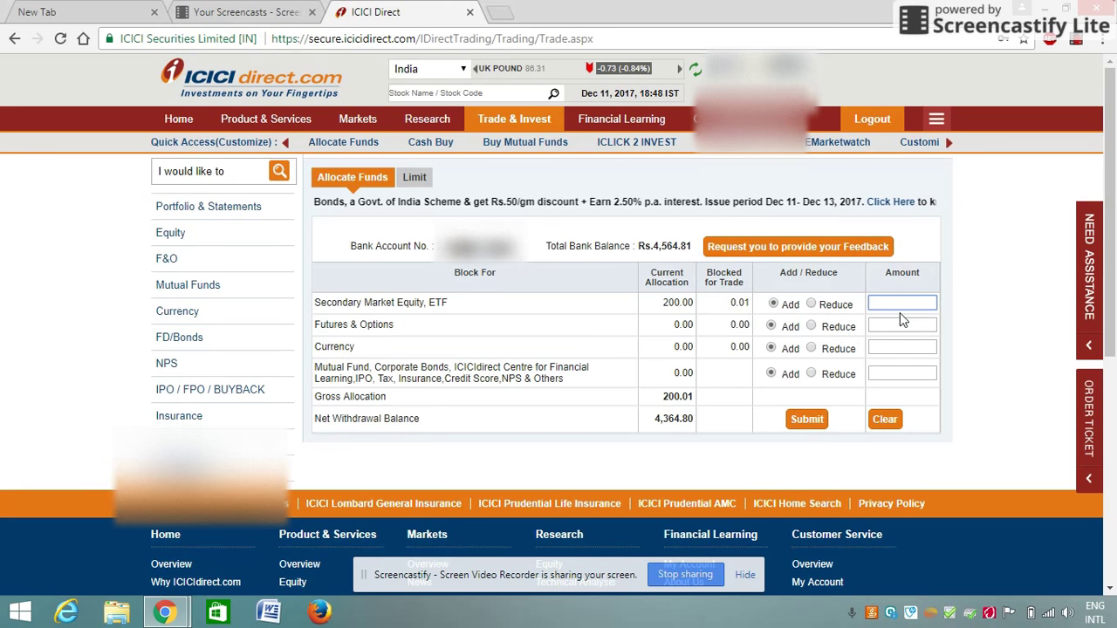
left_click_drag(662, 303, 682, 303)
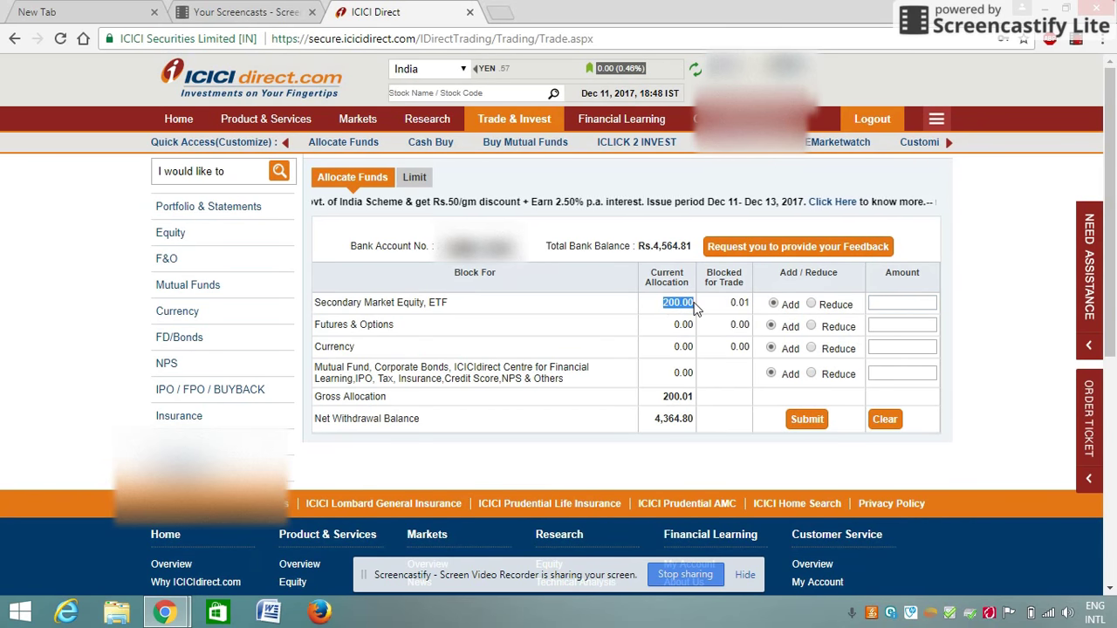
left_click(653, 295)
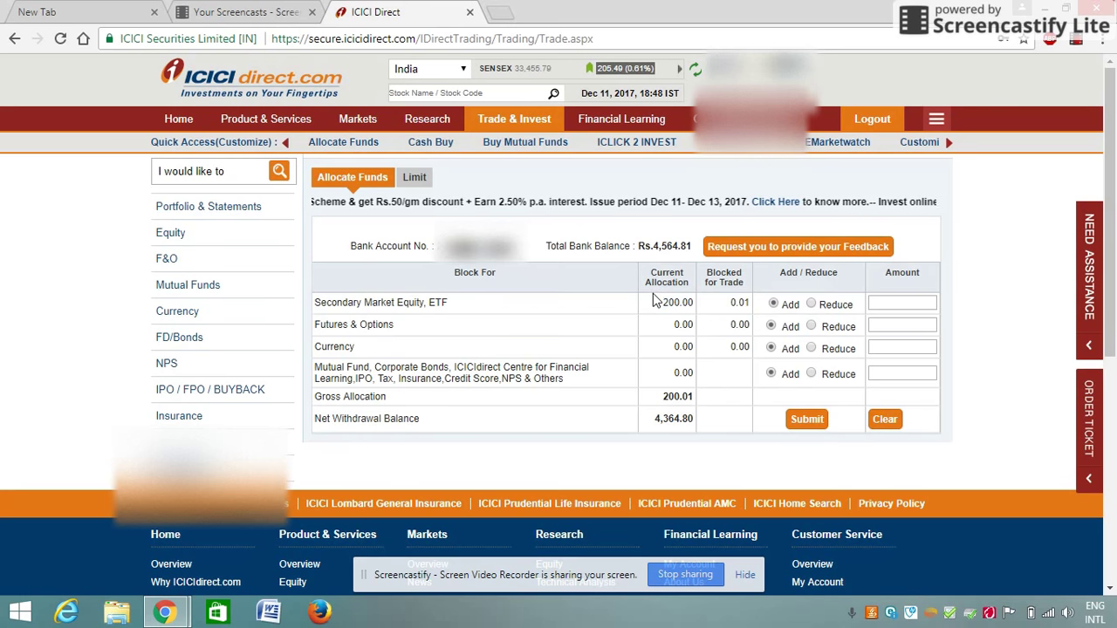
Step: Start a cash buy order on BSE for SPILI (SpiceJet Limited), last traded at 146.45
left_click(431, 145)
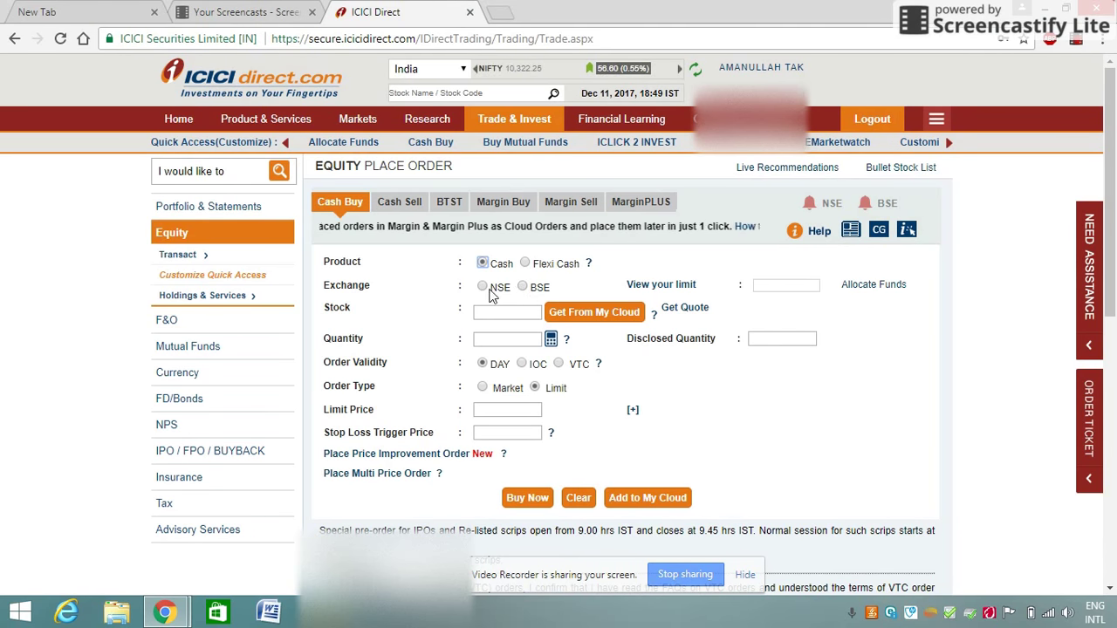
left_click(524, 288)
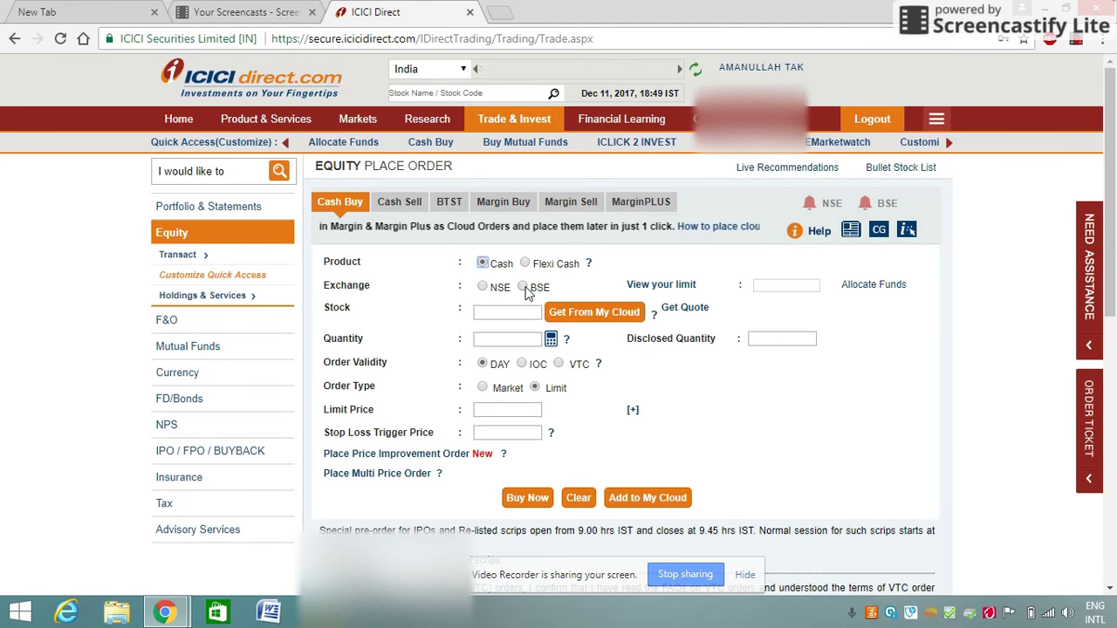
left_click(507, 314)
type("spi")
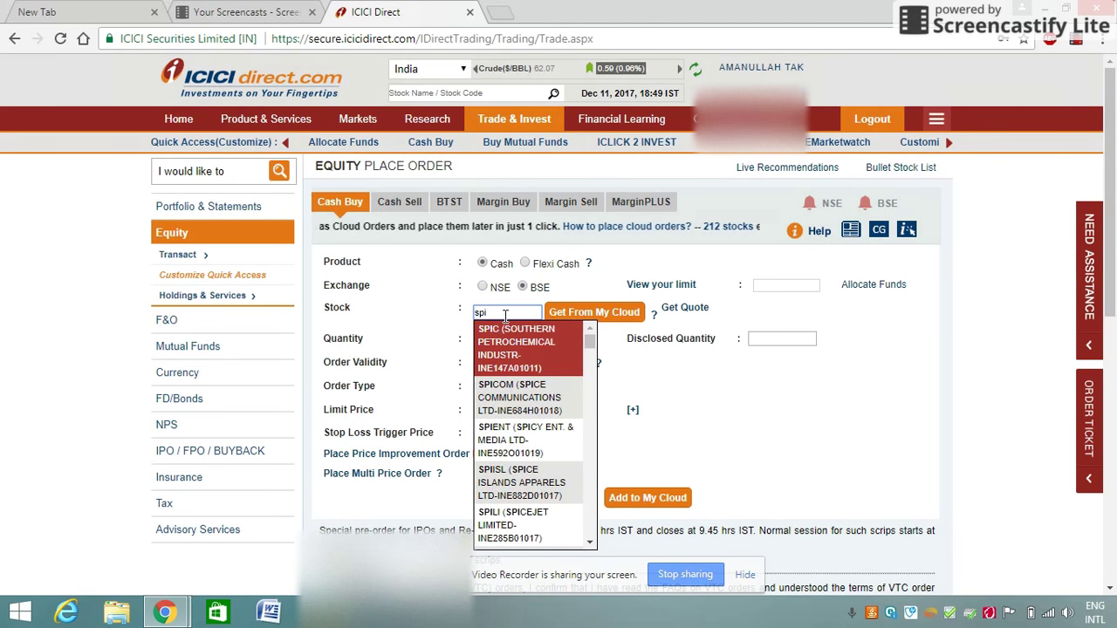
type("ce")
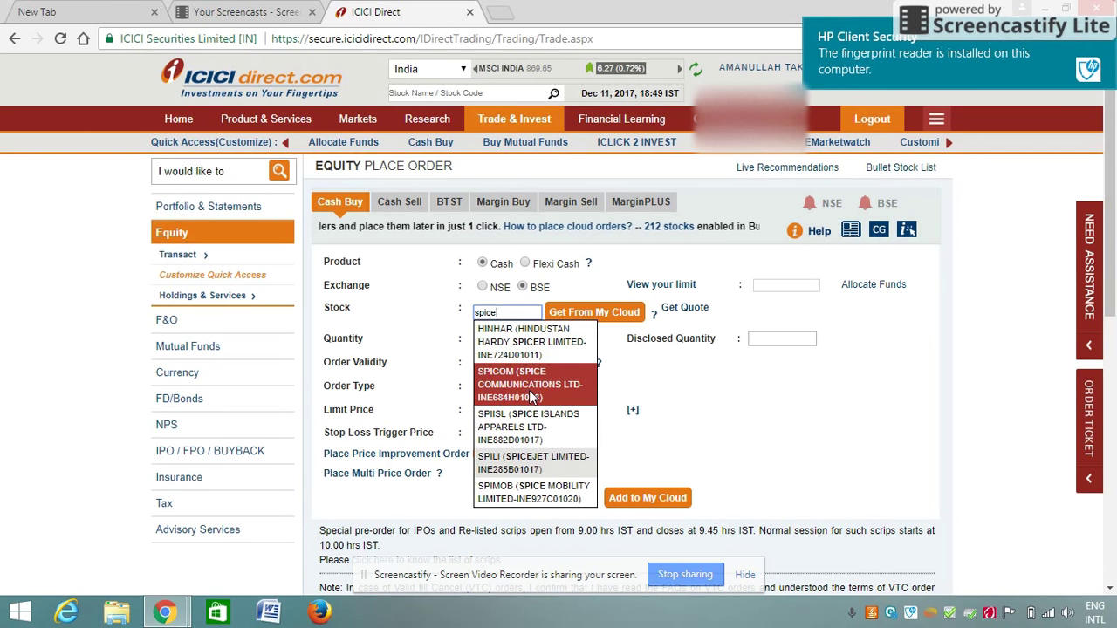
left_click(556, 461)
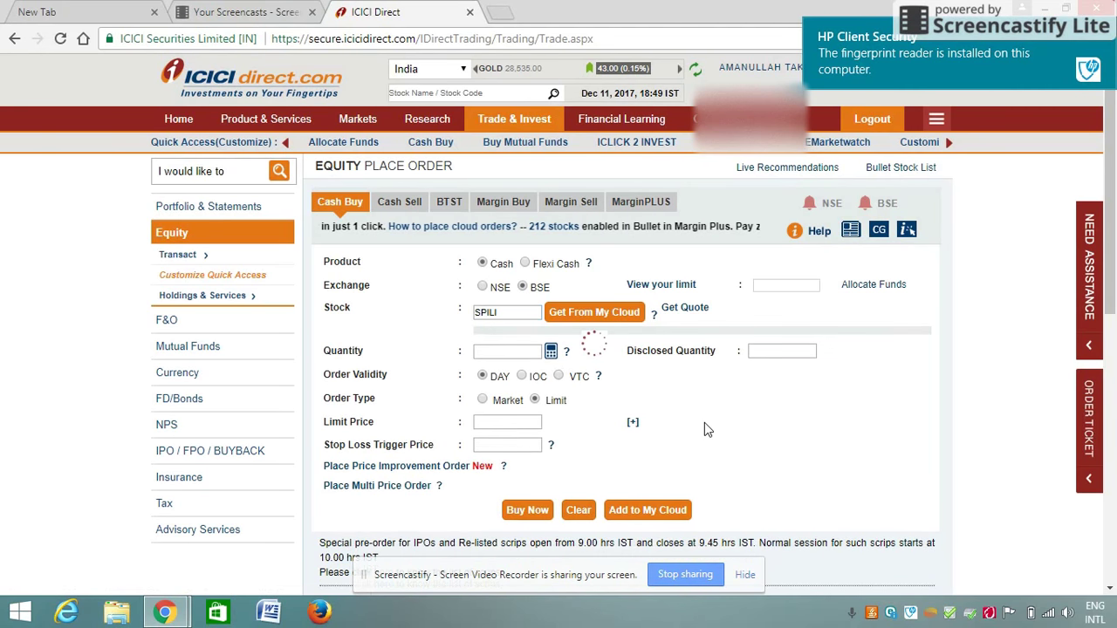
left_click_drag(673, 336, 638, 341)
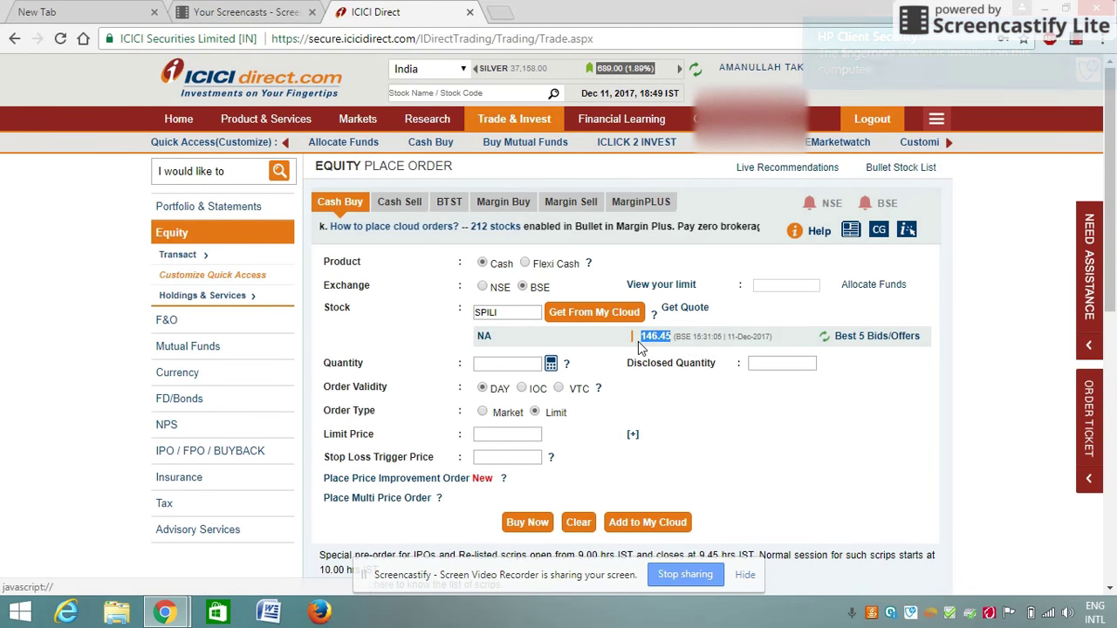
left_click(717, 408)
Step: Set quantity 1 as a market order and submit it for verification
left_click(526, 370)
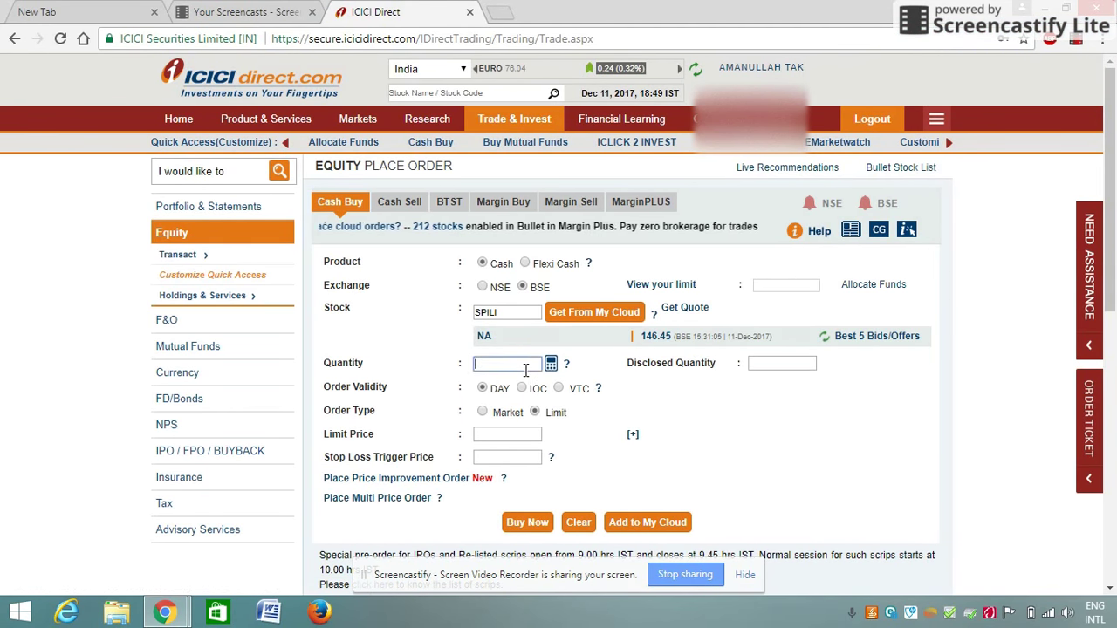
type("1")
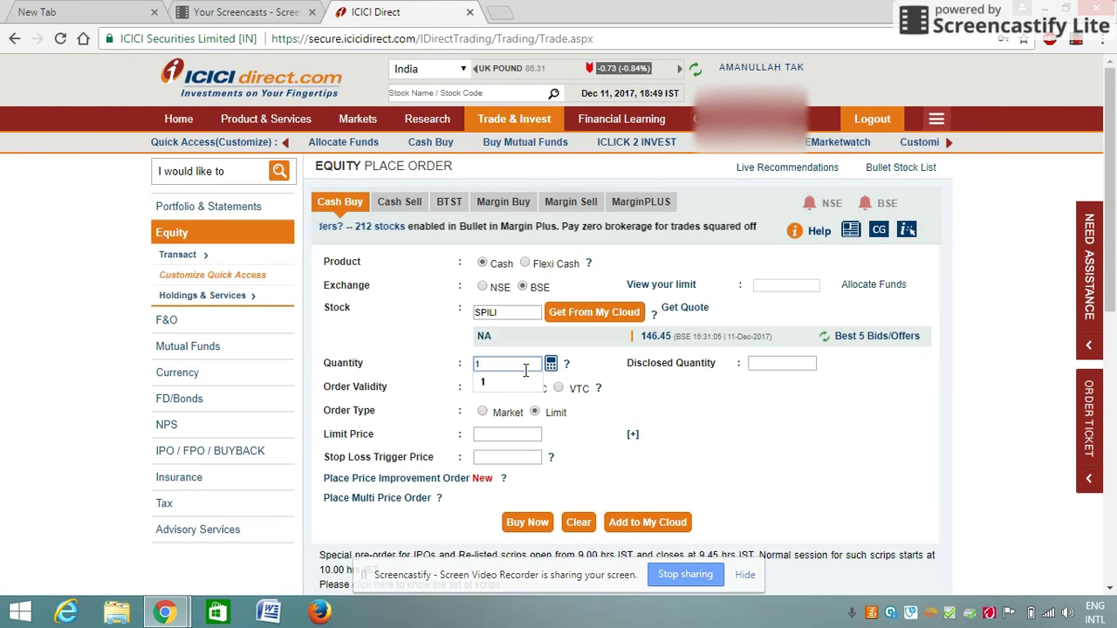
left_click(483, 413)
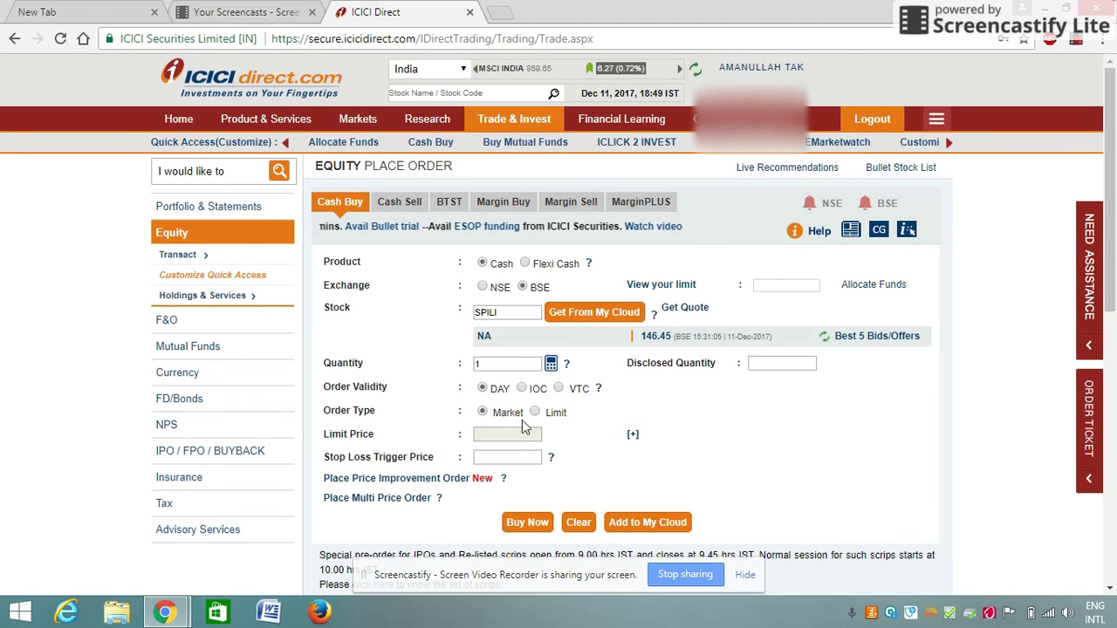
left_click(529, 525)
Step: Review the SpiceJet order verification page, then return to the Equity Dashboard
scroll(515, 529, "down", 2)
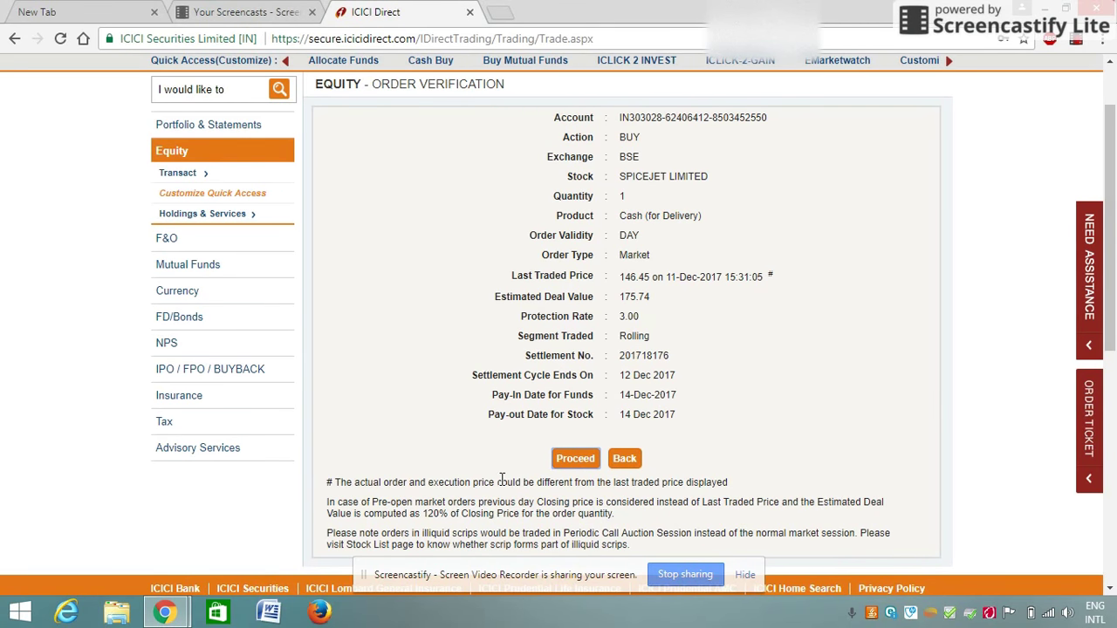
scroll(502, 478, "up", 2)
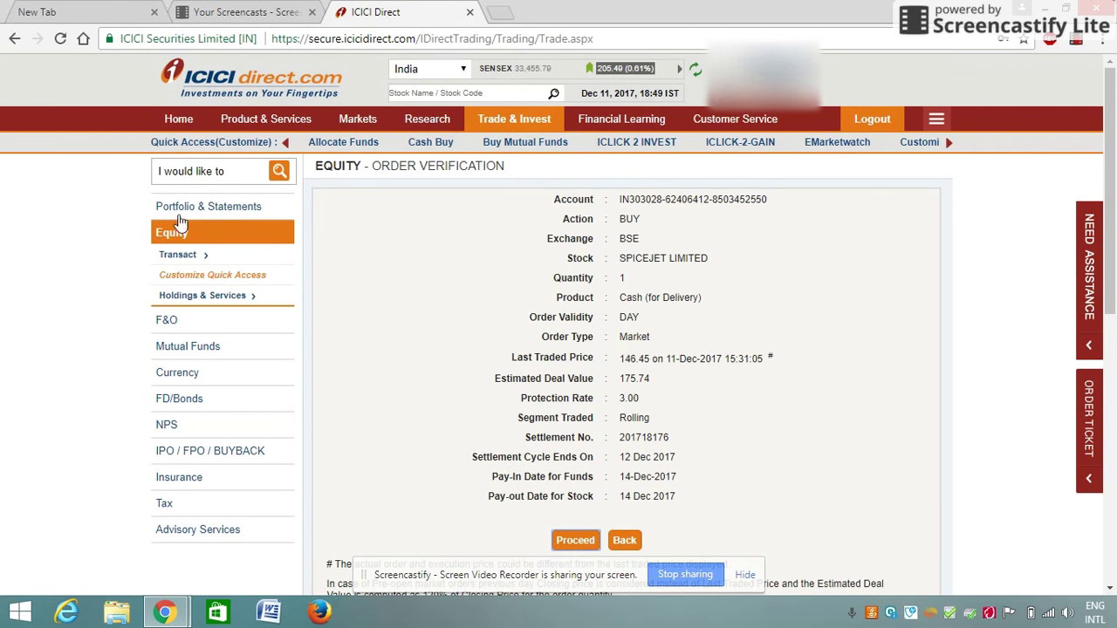
left_click(209, 245)
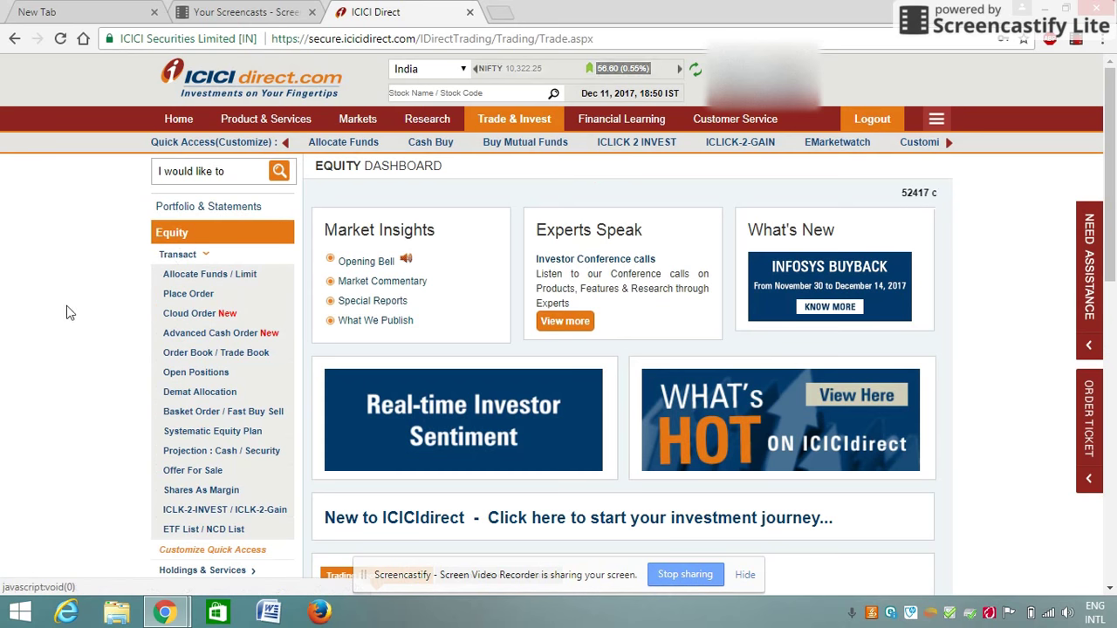
Step: Open the Order Book and confirm no records exist for 11/12/2017 to 12/12/2017
left_click(179, 354)
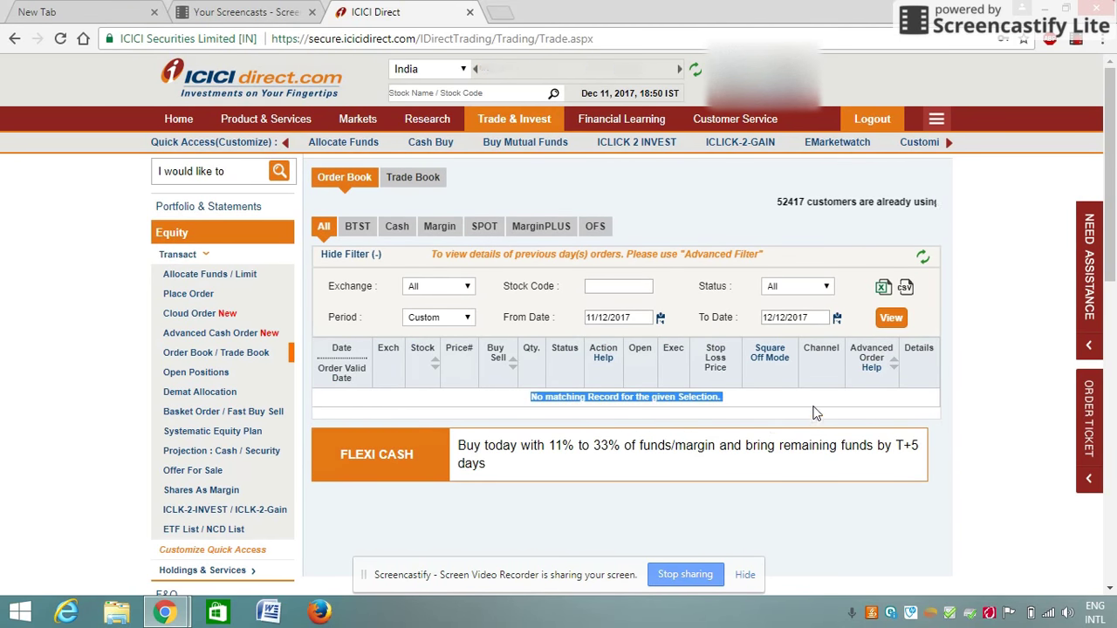
left_click(524, 403)
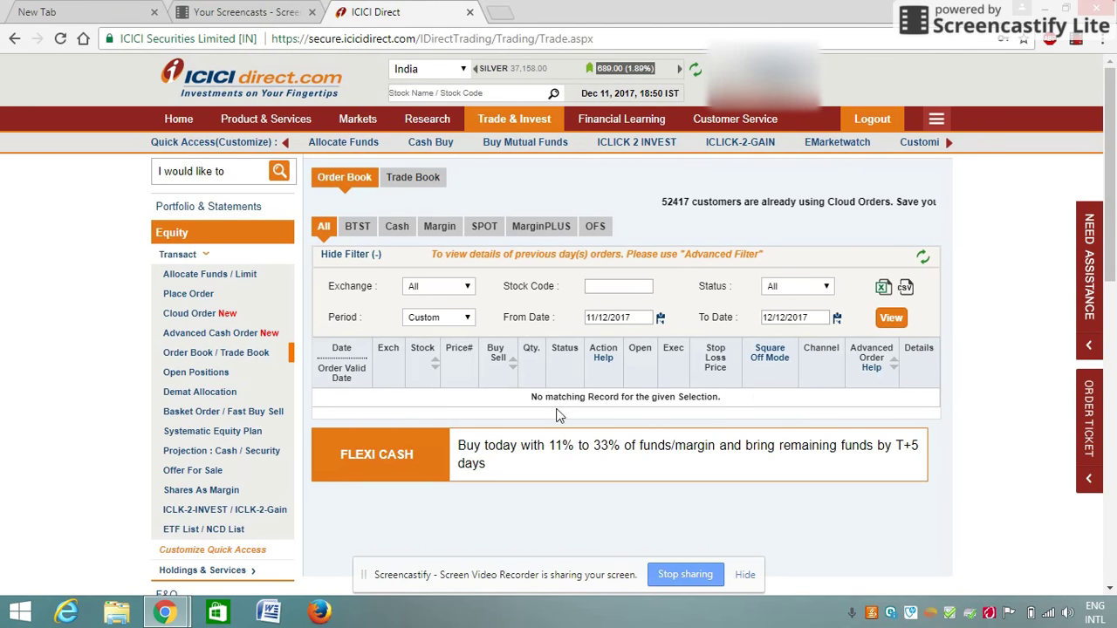
left_click_drag(344, 402, 741, 400)
left_click(800, 406)
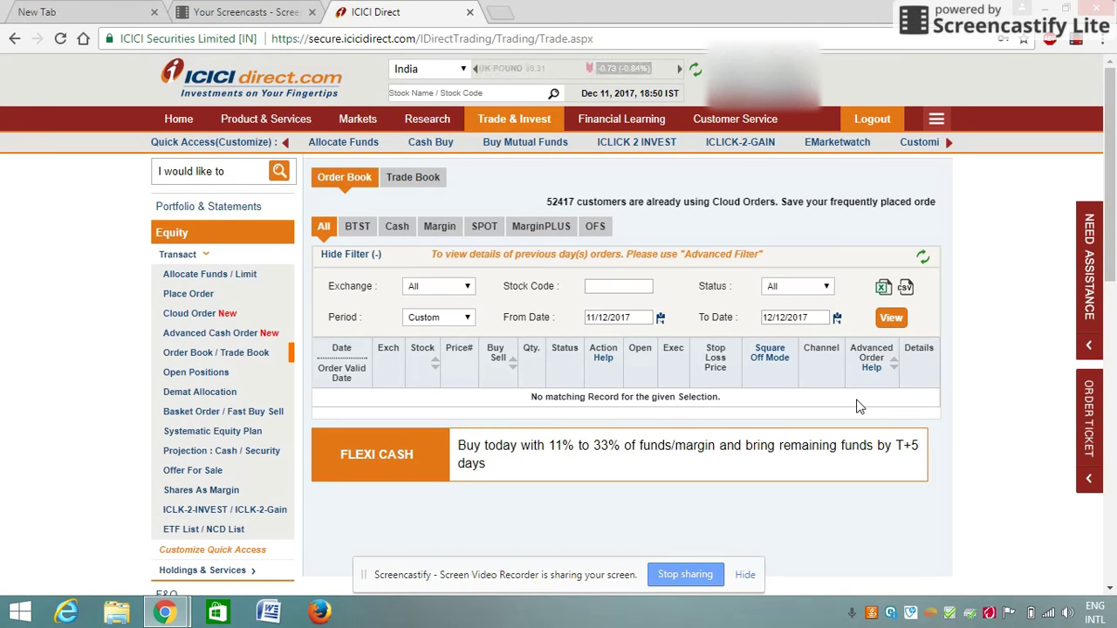
left_click_drag(714, 397, 587, 390)
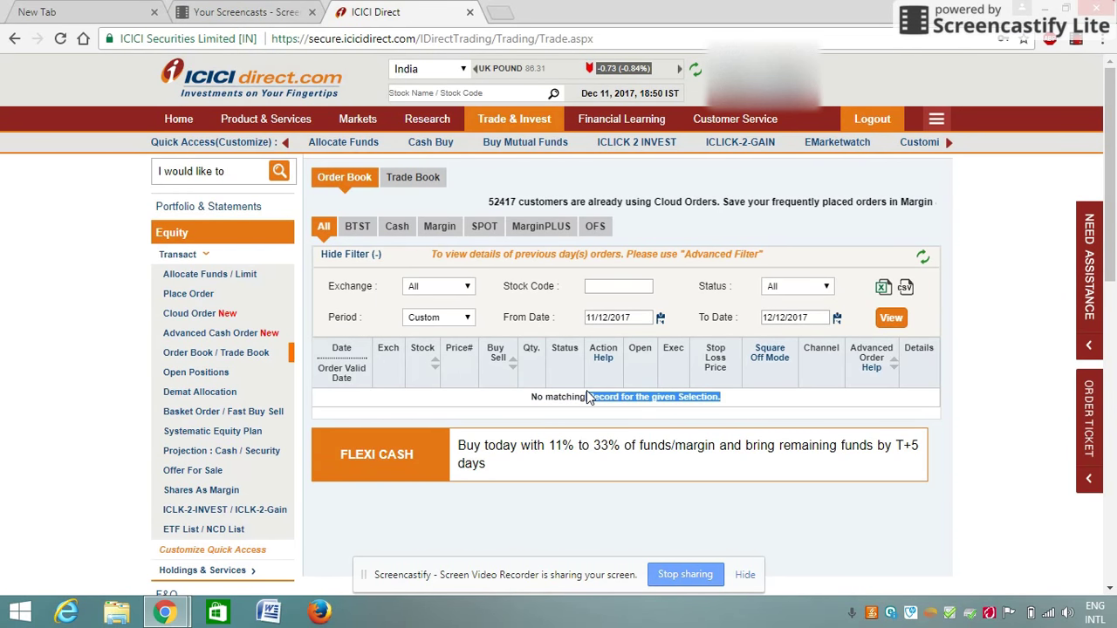
left_click(449, 406)
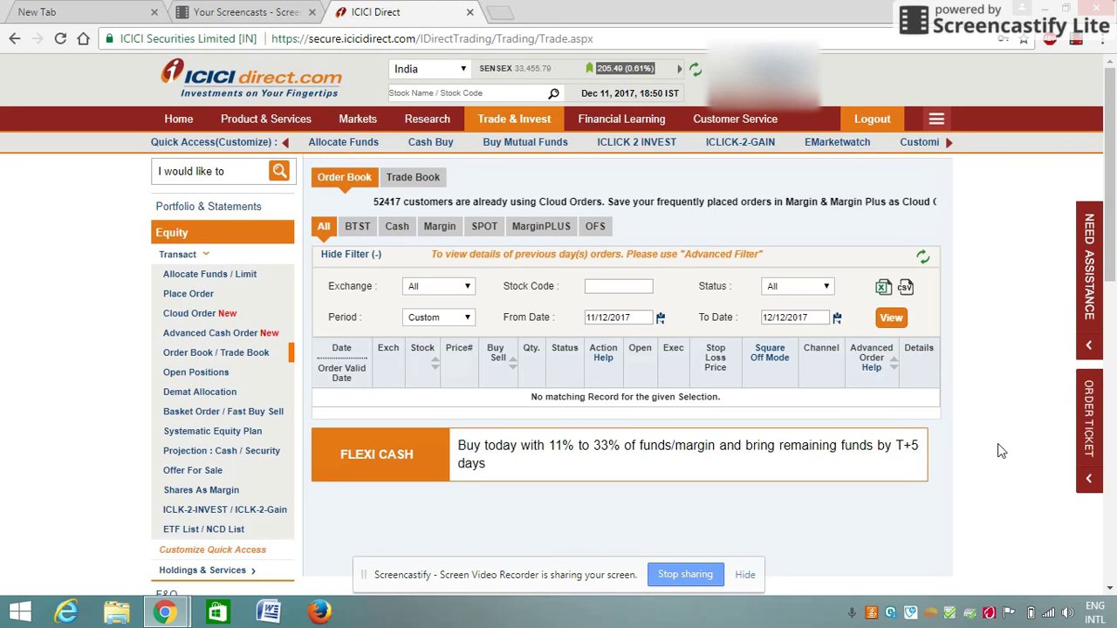
Step: Open the Equity / F & O / Currency portfolio tracker under Portfolio & Statements
left_click(225, 209)
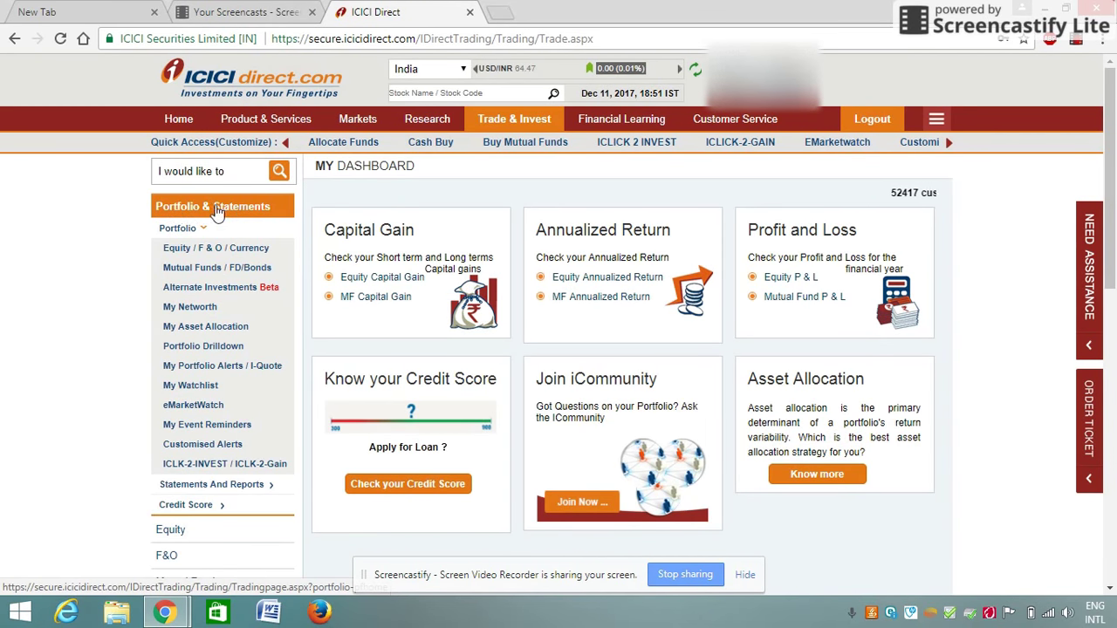
left_click(173, 251)
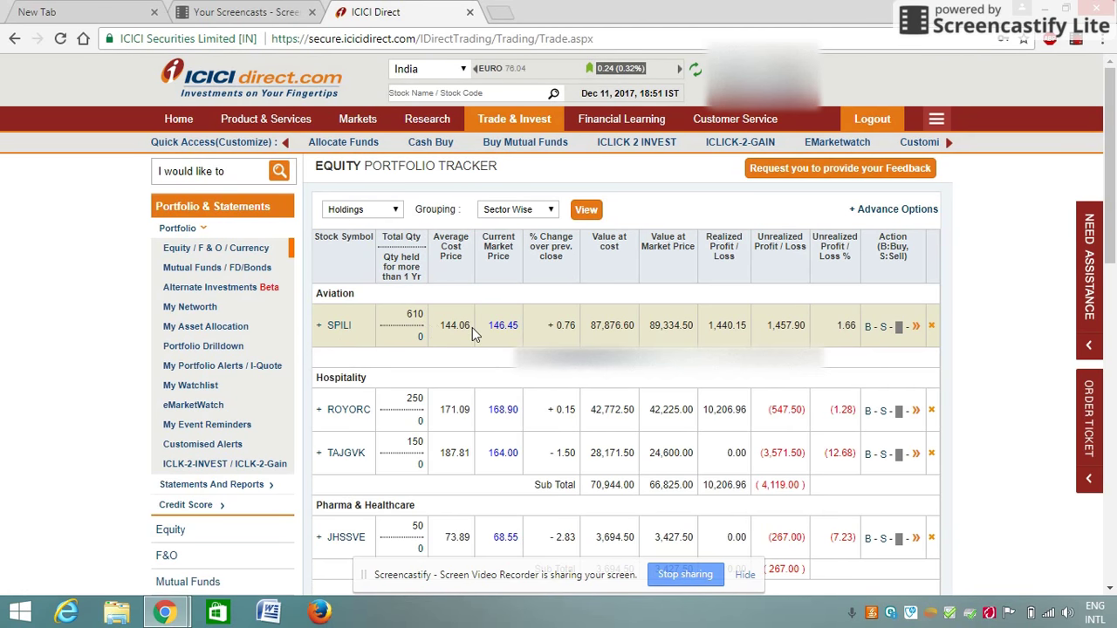
left_click_drag(442, 326, 465, 327)
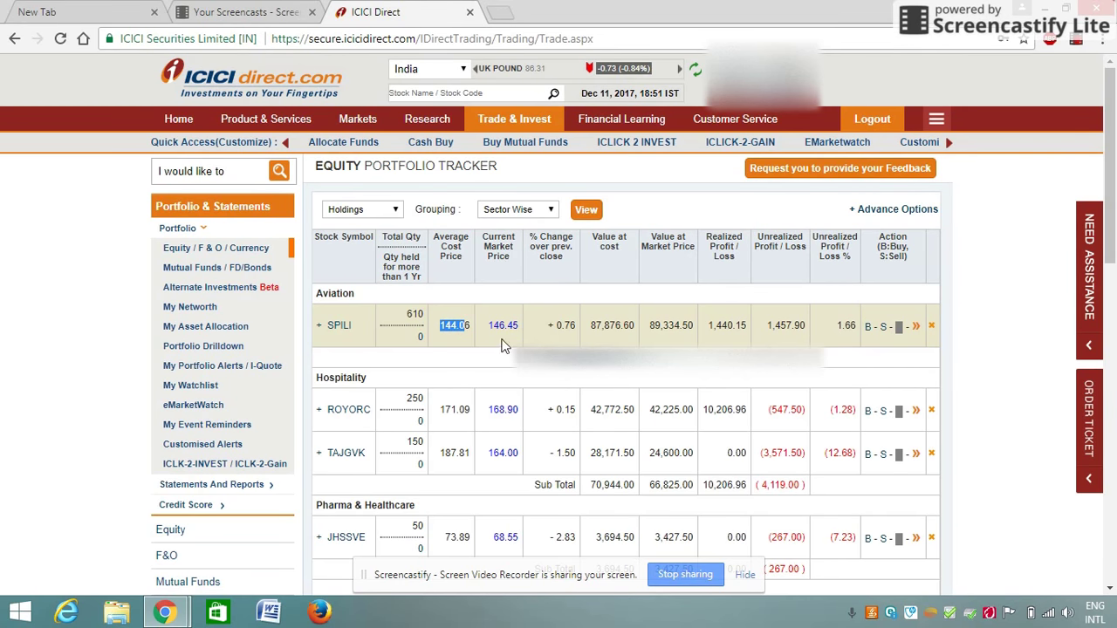
left_click(466, 339)
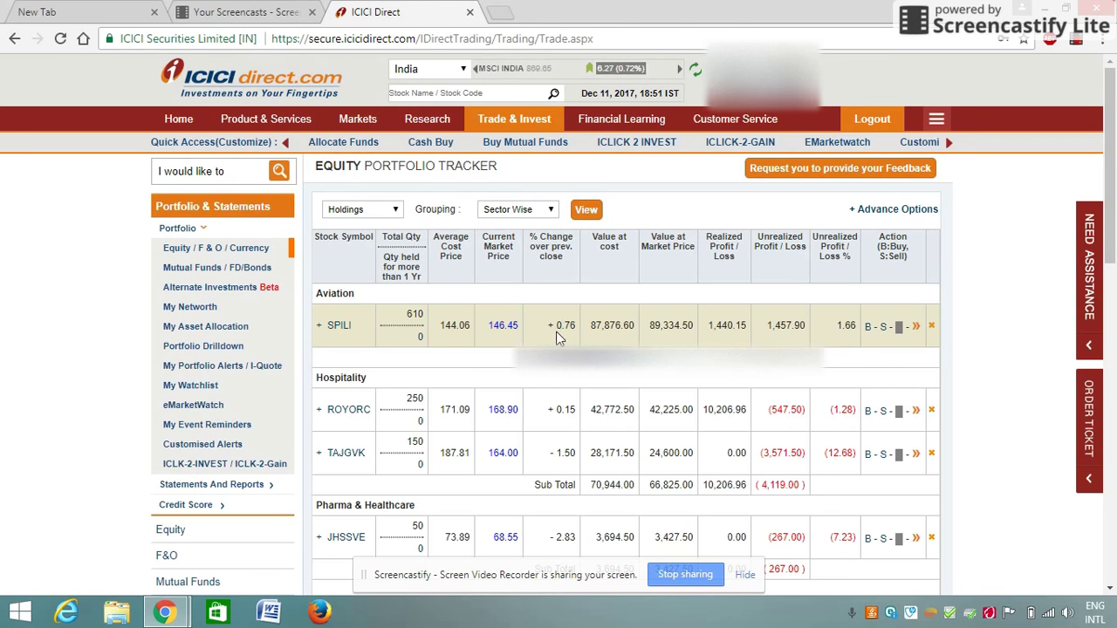
left_click_drag(528, 237, 536, 230)
left_click(537, 295)
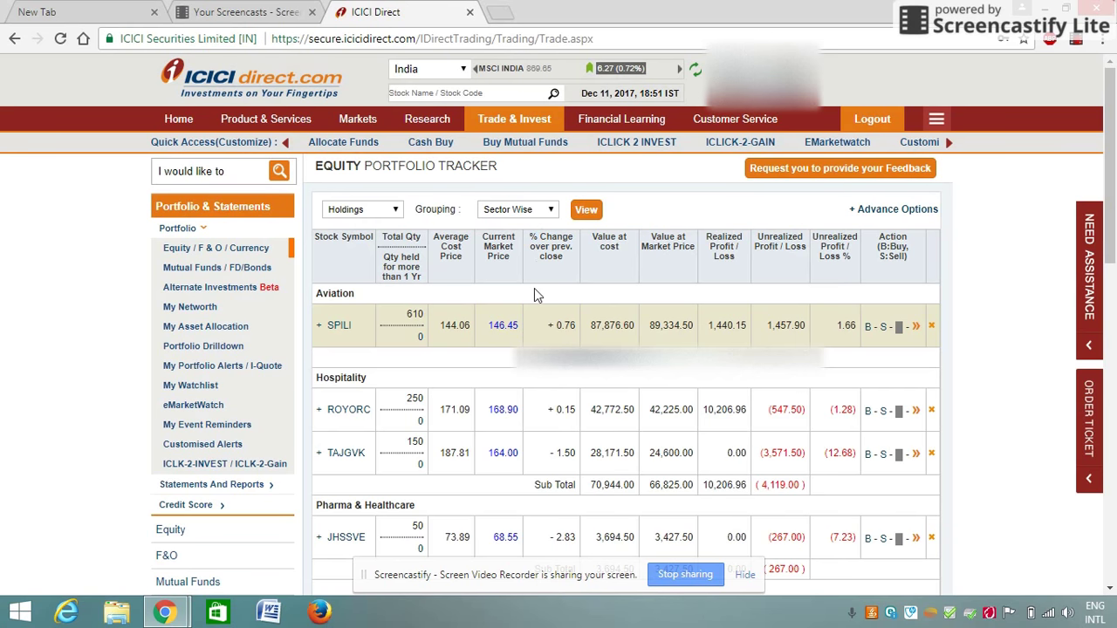
left_click(610, 342)
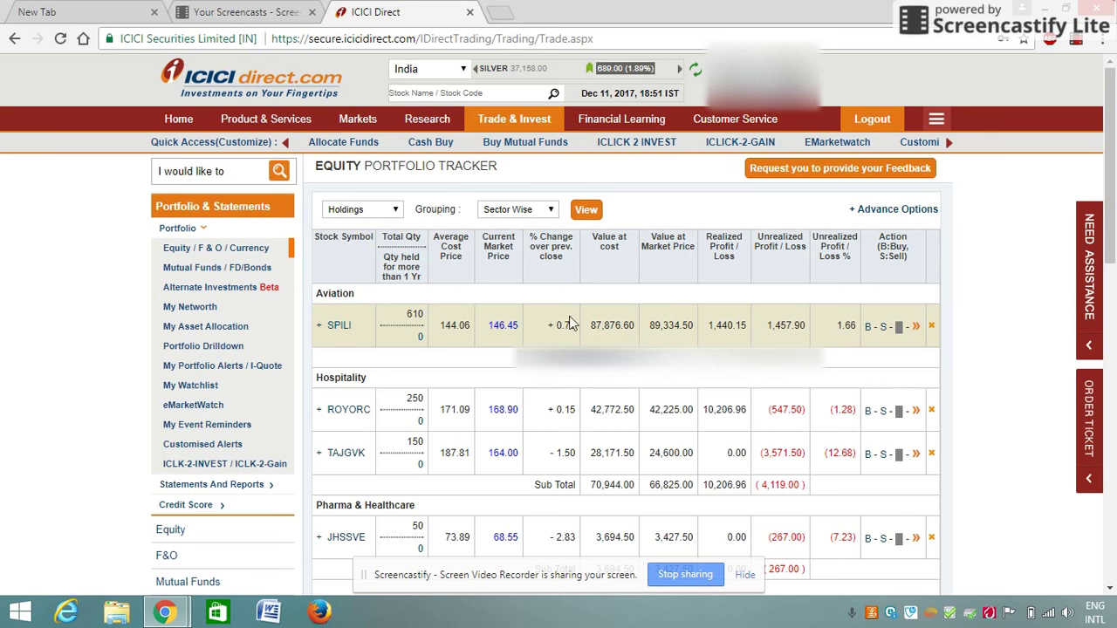
left_click_drag(650, 326, 678, 327)
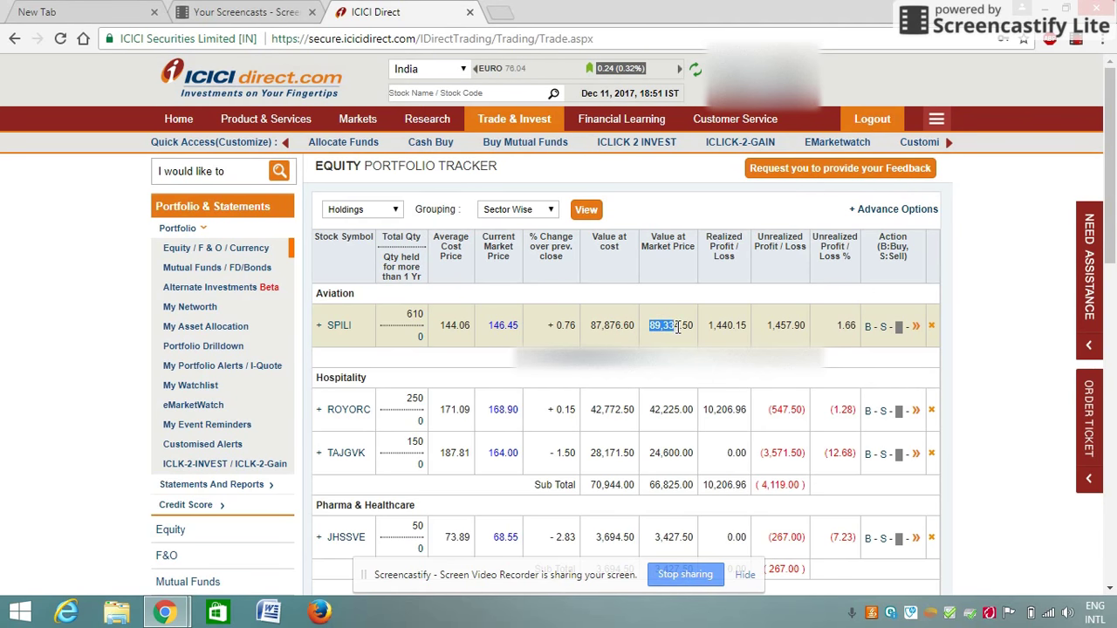
left_click(686, 344)
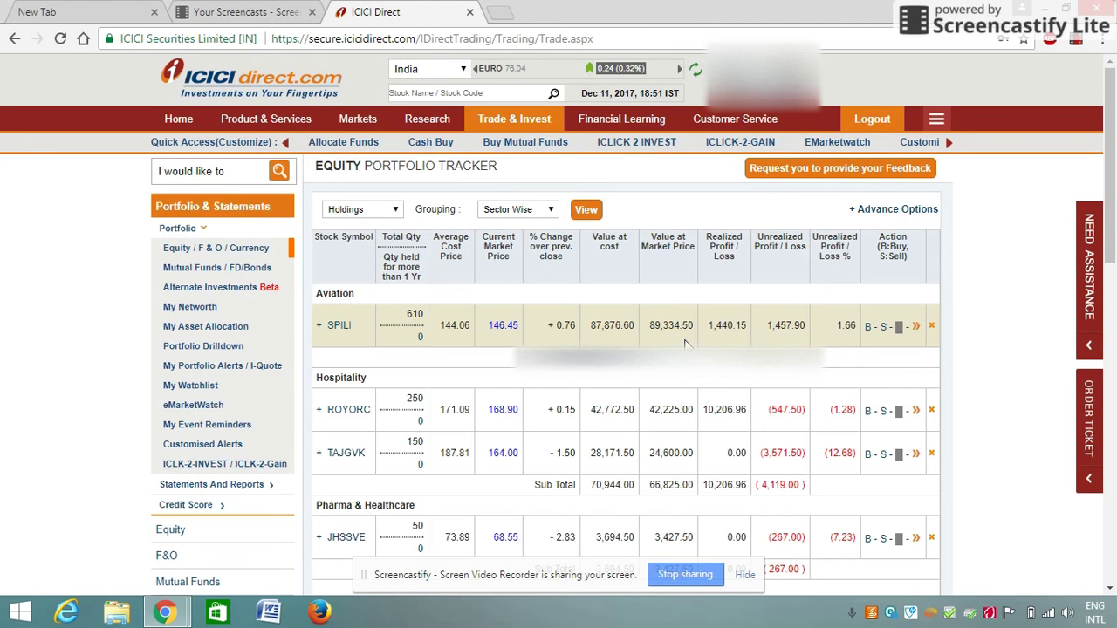
left_click(738, 328)
left_click_drag(744, 326, 736, 325)
left_click(726, 325)
left_click_drag(772, 326, 797, 326)
left_click(784, 327)
left_click_drag(773, 325, 805, 327)
left_click(795, 343)
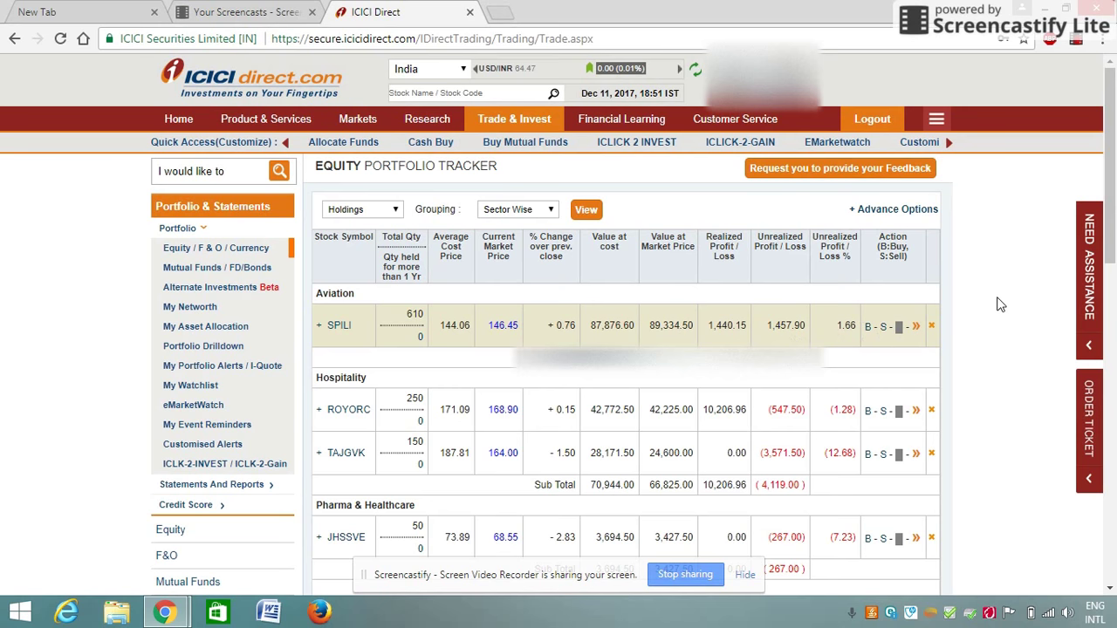